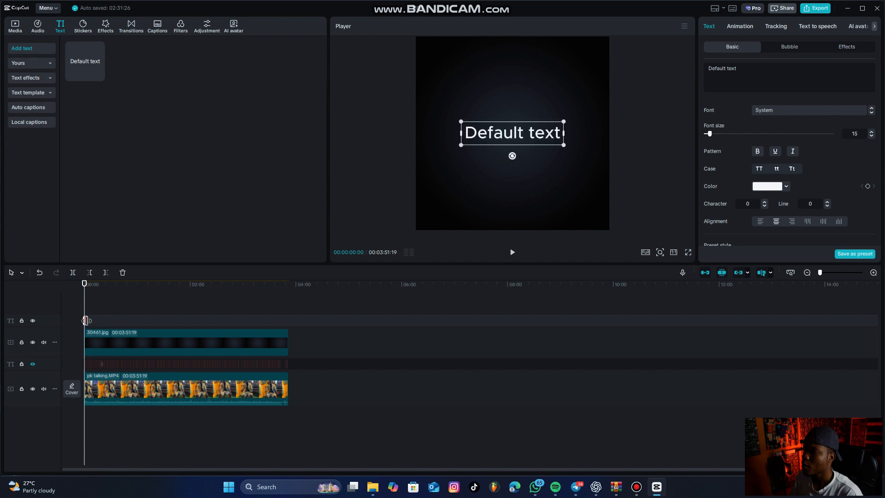
Lengthen the default text clip on the timeline and replace its text with FAMOUZ.
{"action": "left_click_drag", "start_coordinate": [87, 321], "coordinate": [98, 321]}
{"action": "left_click", "coordinate": [91, 321]}
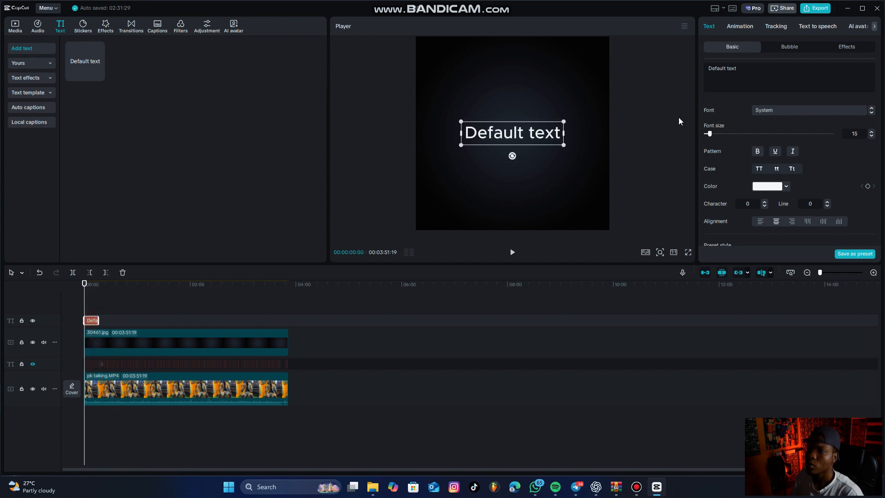
{"action": "left_click_drag", "start_coordinate": [715, 70], "coordinate": [699, 74]}
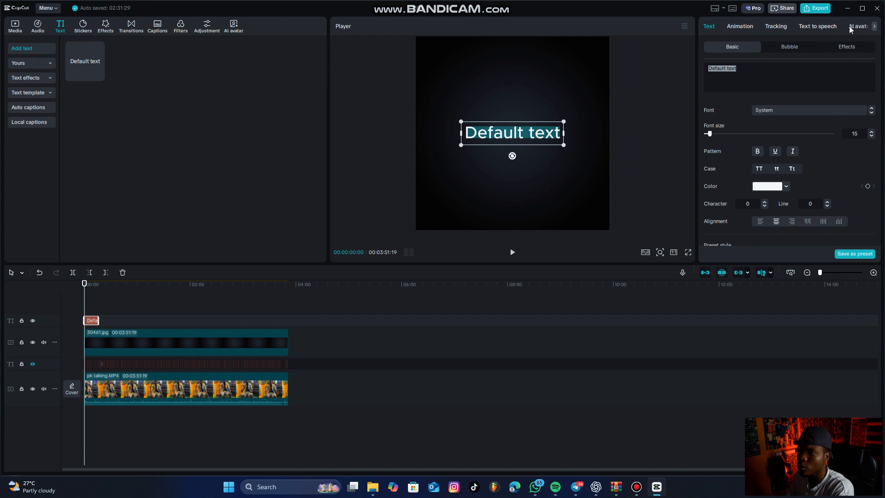
{"action": "type", "text": "FA"}
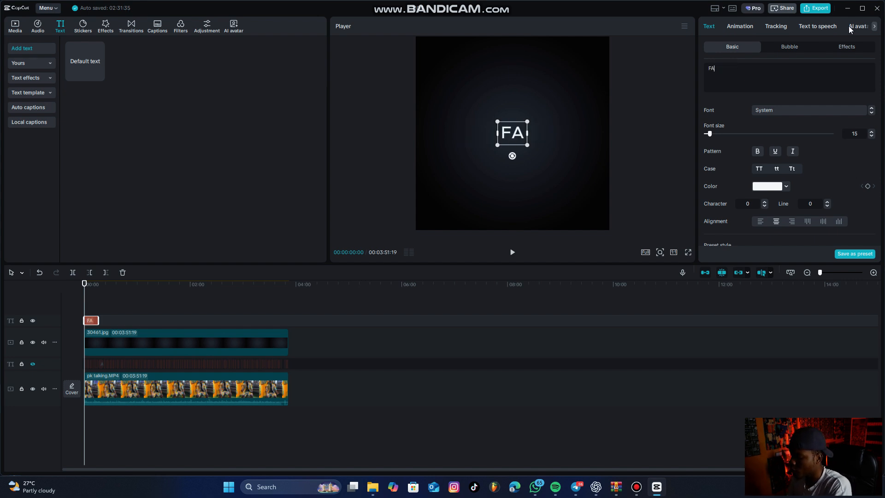
{"action": "type", "text": "mouz"}
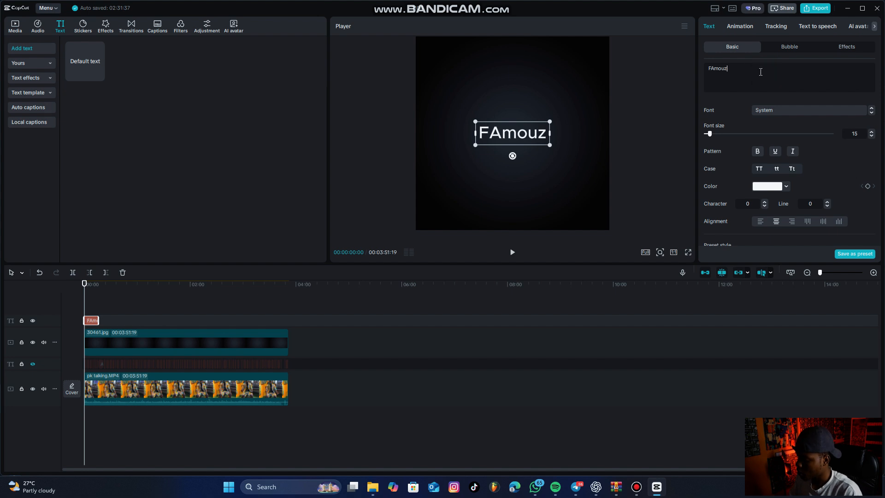
{"action": "left_click_drag", "start_coordinate": [760, 72], "coordinate": [661, 72]}
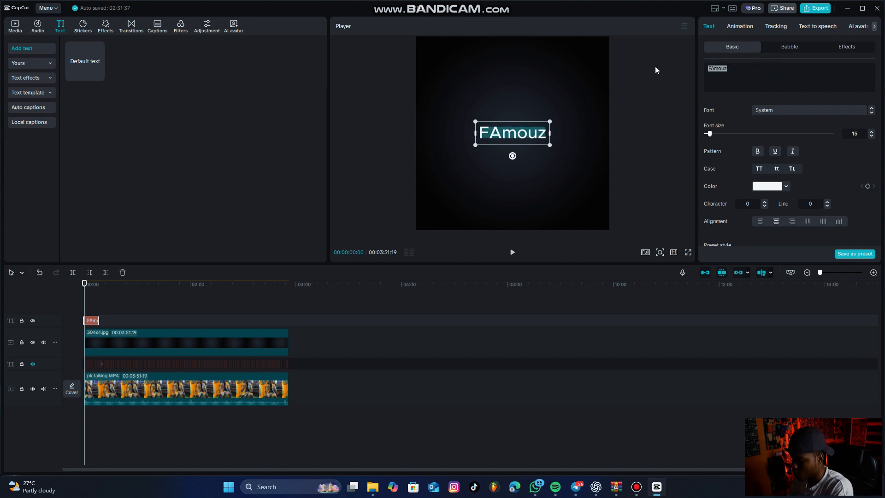
{"action": "type", "text": "FAMOUZ"}
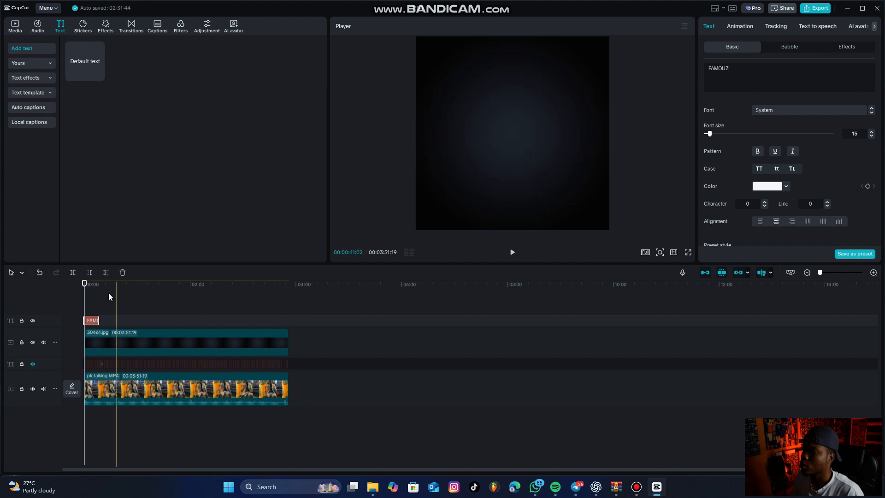
{"action": "left_click_drag", "start_coordinate": [98, 320], "coordinate": [103, 321]}
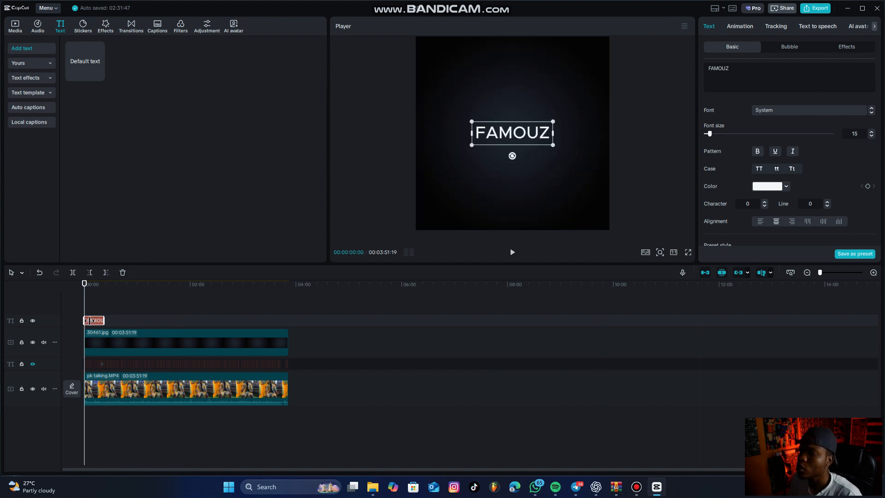
Animate the FAMOUZ text's scale with keyframes, 100% at the start and 48% at 00:00:09:00.
{"action": "scroll", "coordinate": [808, 152], "scroll_direction": "down", "scroll_amount": 3}
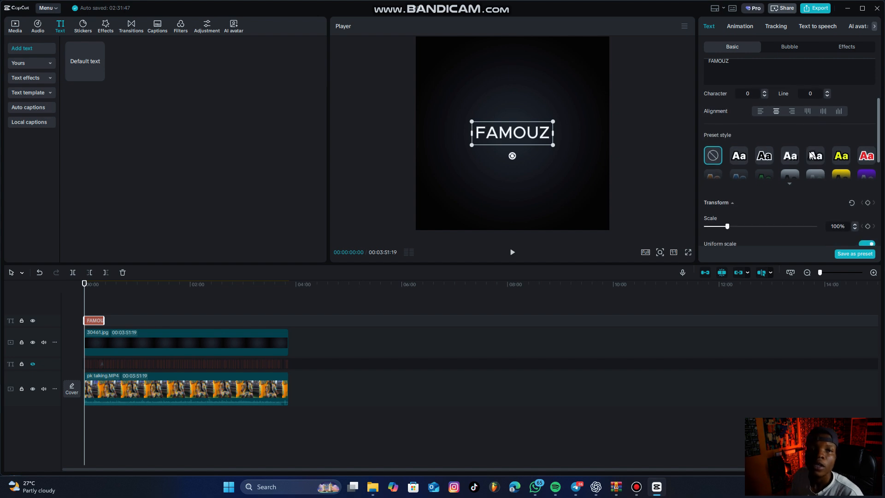
{"action": "scroll", "coordinate": [810, 155], "scroll_direction": "down", "scroll_amount": 2}
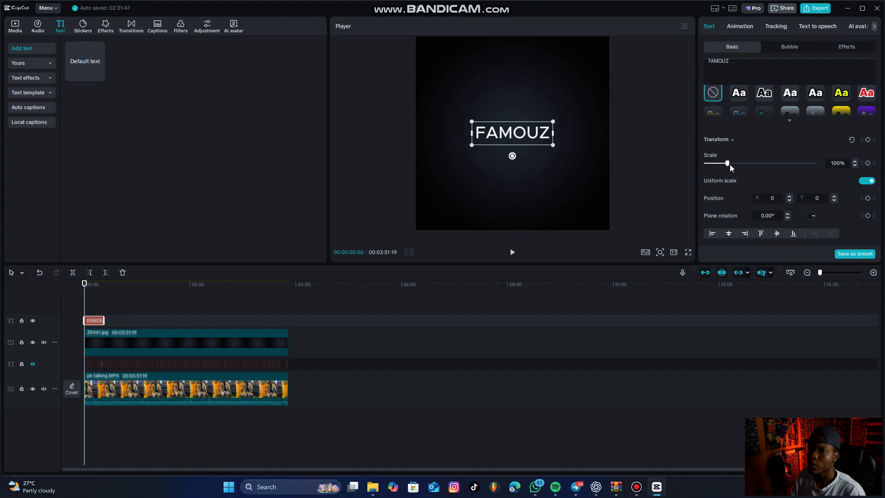
{"action": "mouse_move", "coordinate": [724, 164]}
{"action": "left_mouse_down"}
{"action": "mouse_move", "coordinate": [700, 160]}
{"action": "mouse_move", "coordinate": [725, 167]}
{"action": "left_mouse_up"}
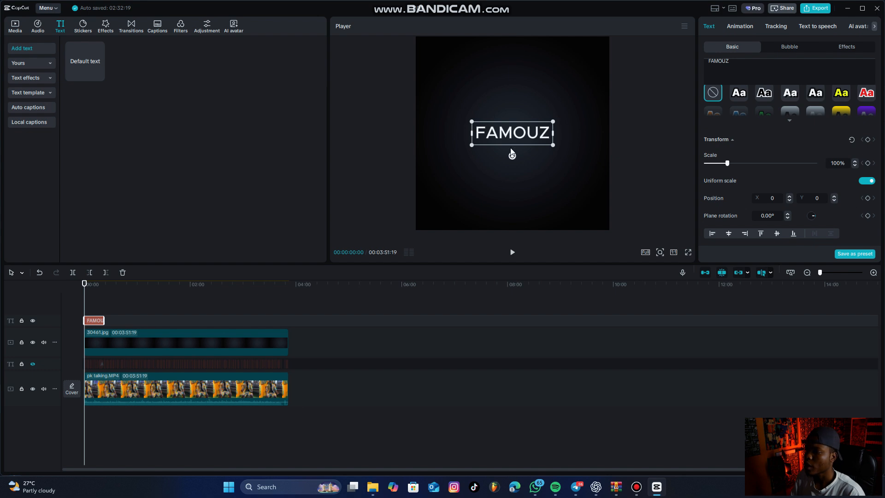
{"action": "left_click", "coordinate": [867, 164]}
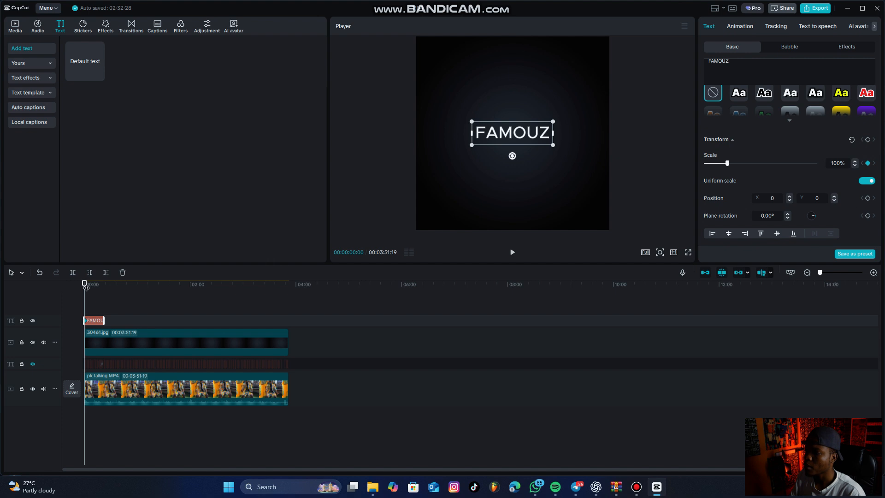
{"action": "left_click_drag", "start_coordinate": [87, 286], "coordinate": [92, 290]}
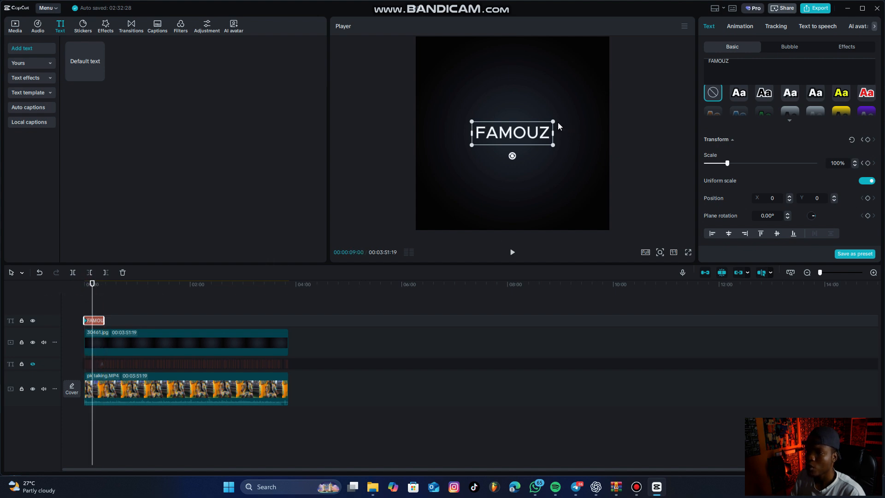
{"action": "left_click_drag", "start_coordinate": [552, 121], "coordinate": [525, 146]}
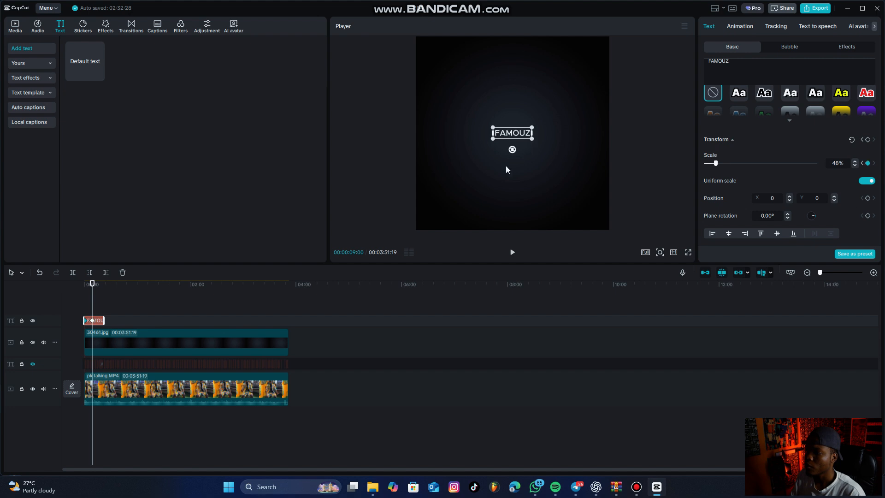
Play the timeline from the start to preview the FAMOUZ text shrinking.
{"action": "left_click", "coordinate": [76, 289]}
{"action": "key", "text": "space"}
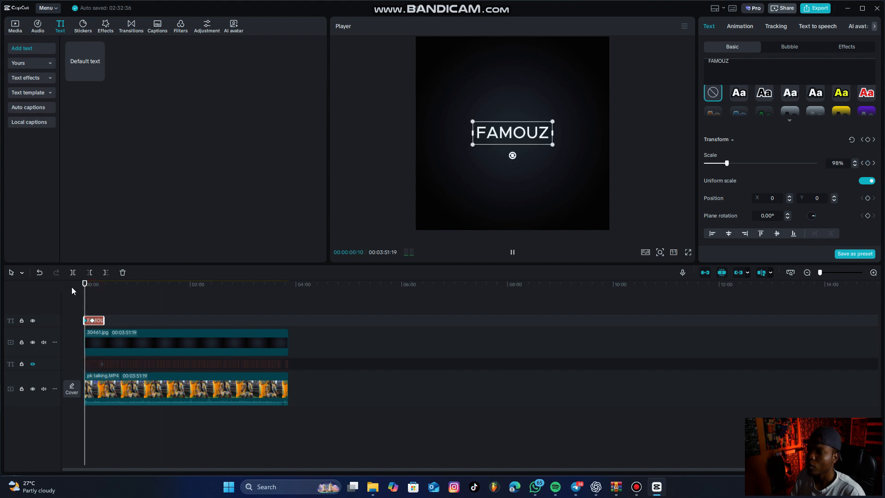
{"action": "key", "text": "space"}
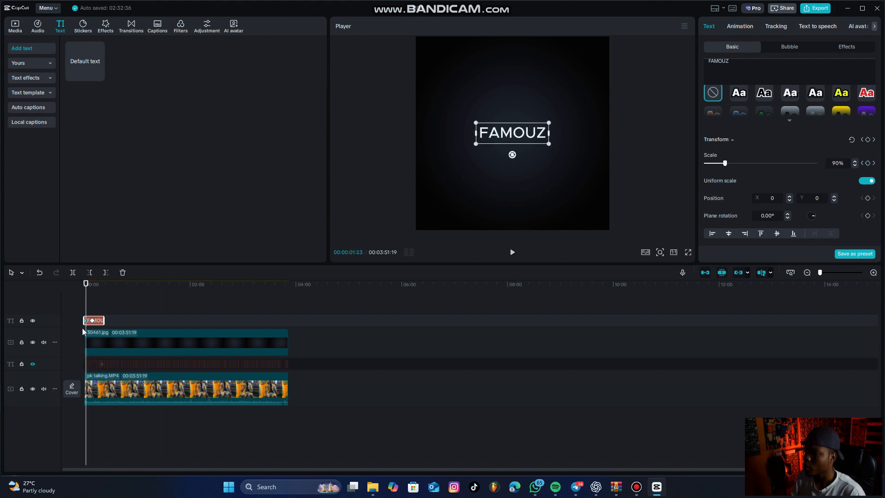
Hide the pk talking.MP4 track and move the FAMOUZ clip's second scale keyframe closer to the start.
{"action": "scroll", "coordinate": [82, 328], "scroll_direction": "up", "scroll_amount": 4, "text": "ctrl"}
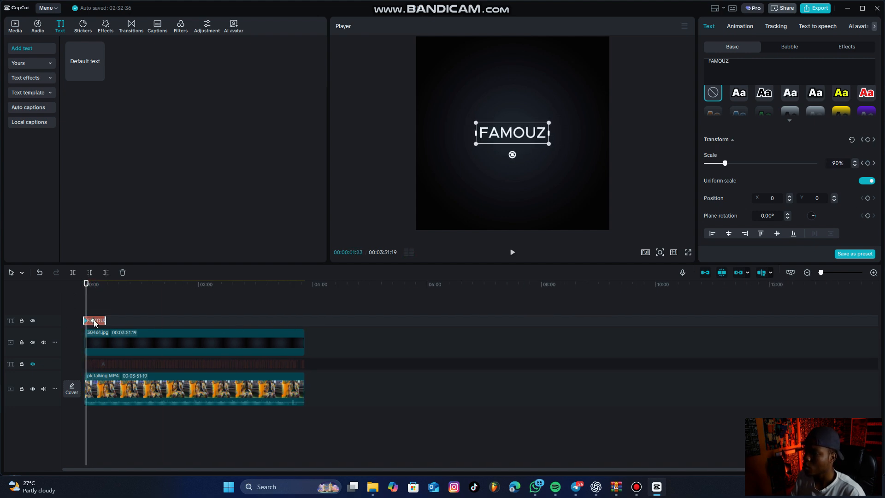
{"action": "left_click", "coordinate": [35, 389]}
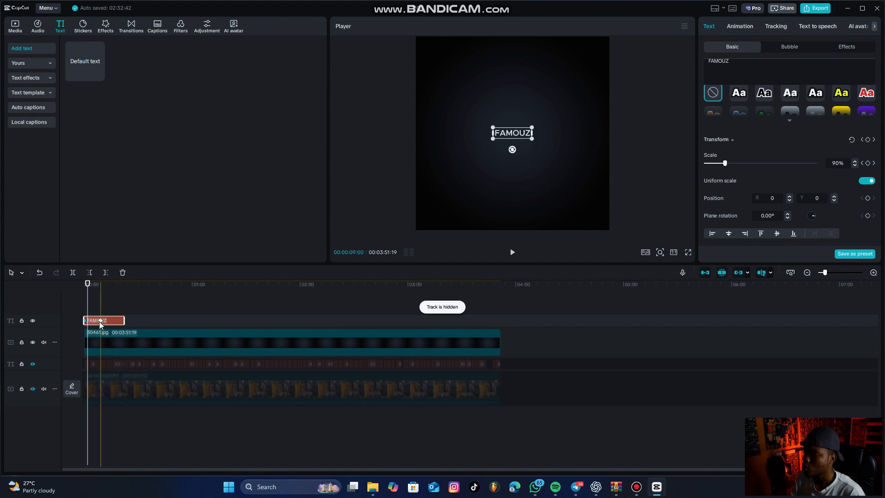
{"action": "left_click", "coordinate": [100, 324]}
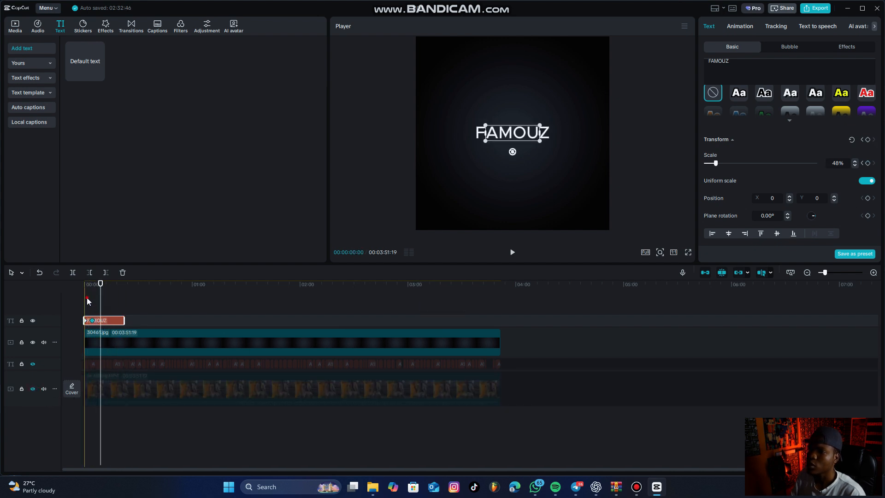
Play the timeline from the start to check the faster scale animation.
{"action": "left_click", "coordinate": [87, 299]}
{"action": "key", "text": "space"}
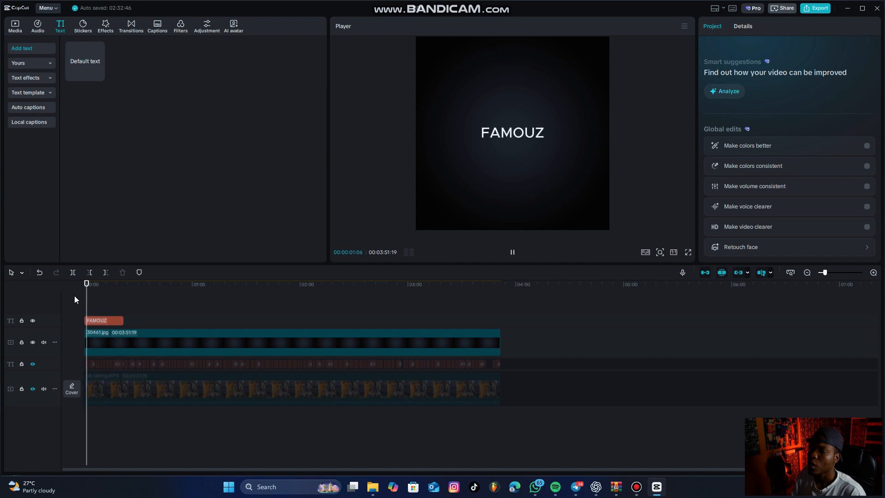
{"action": "key", "text": "space"}
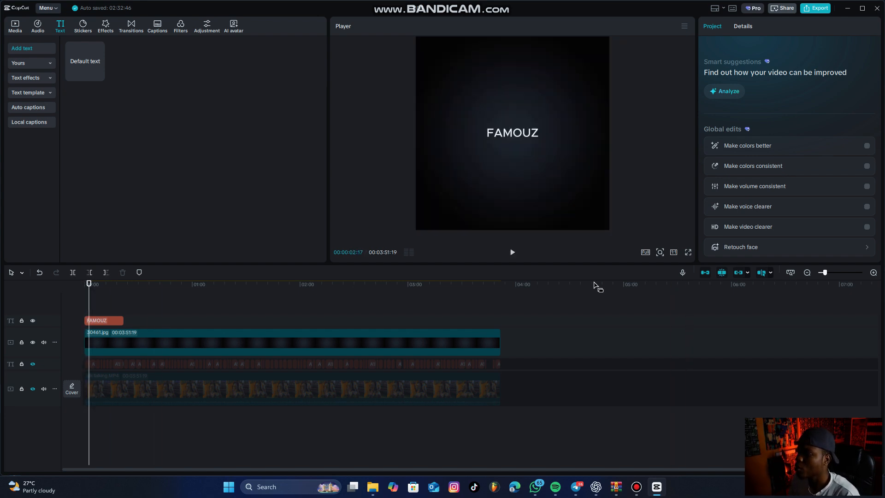
Select the FAMOUZ clip and move its second scale keyframe slightly earlier again.
{"action": "scroll", "coordinate": [113, 309], "scroll_direction": "up", "scroll_amount": 3}
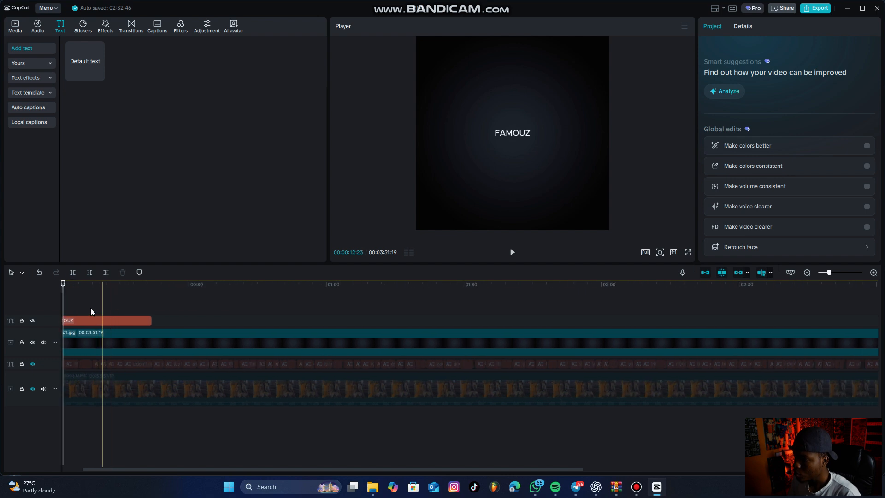
{"action": "left_click_drag", "start_coordinate": [69, 295], "coordinate": [71, 310]}
{"action": "left_click", "coordinate": [95, 322]}
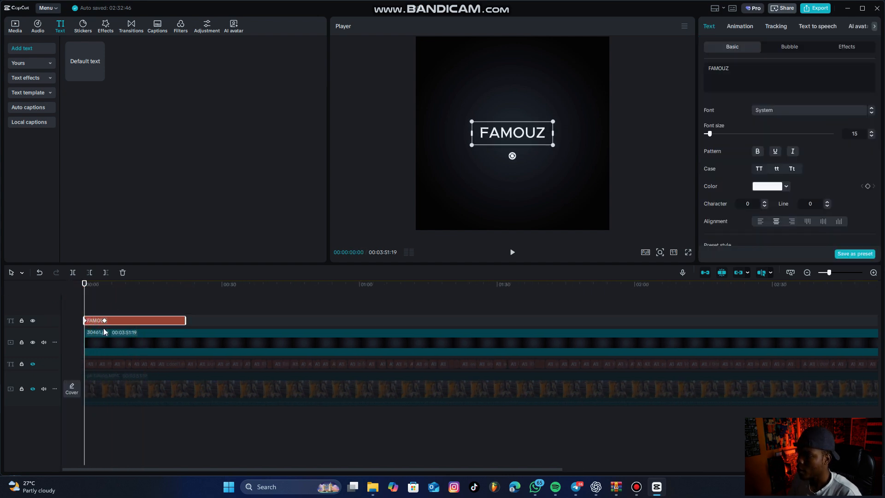
{"action": "left_click", "coordinate": [103, 323]}
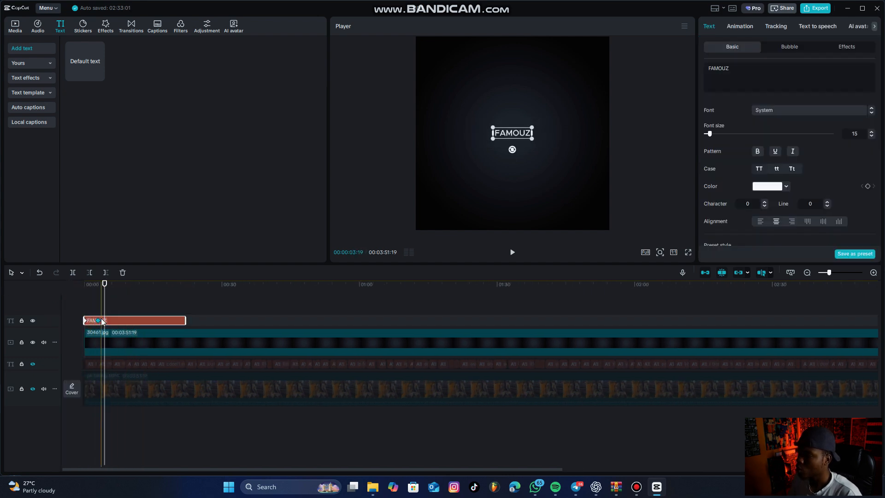
Undo the scale keyframe changes on the FAMOUZ clip and the hiding of the pk talking.MP4 track.
{"action": "key", "text": "ctrl+z"}
{"action": "key", "text": "ctrl+z"}
{"action": "key", "text": "ctrl+z"}
{"action": "key", "text": "ctrl+z"}
{"action": "key", "text": "ctrl+z"}
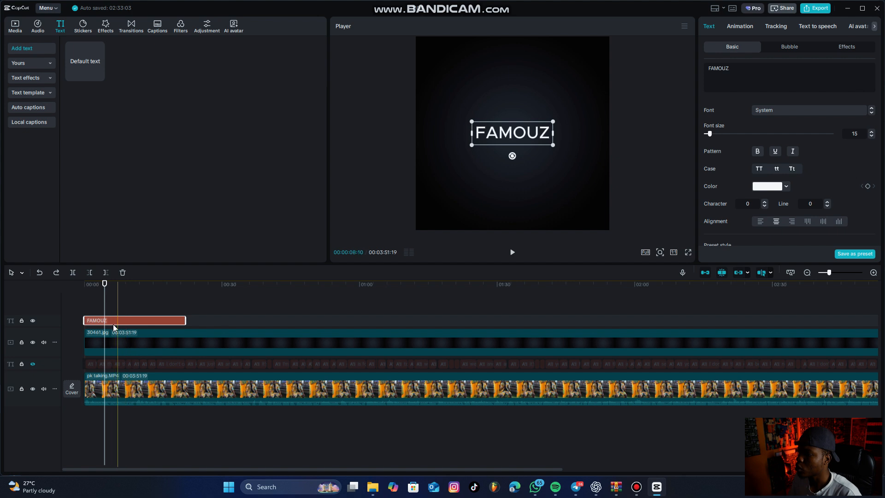
Hide the pk talking.MP4 track and, at the start of the timeline, move the FAMOUZ text to the bottom of the frame.
{"action": "left_click", "coordinate": [33, 388]}
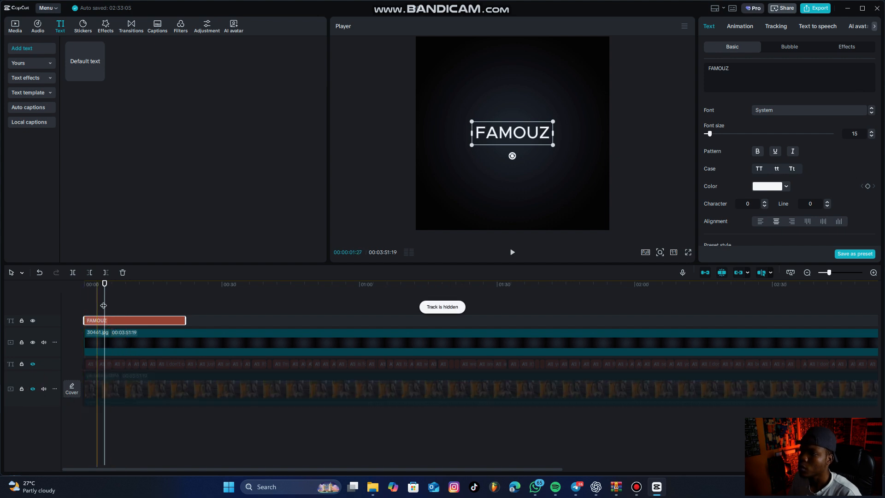
{"action": "left_click_drag", "start_coordinate": [104, 305], "coordinate": [84, 305]}
{"action": "left_click_drag", "start_coordinate": [519, 138], "coordinate": [519, 219]}
{"action": "scroll", "coordinate": [733, 181], "scroll_direction": "down", "scroll_amount": 5}
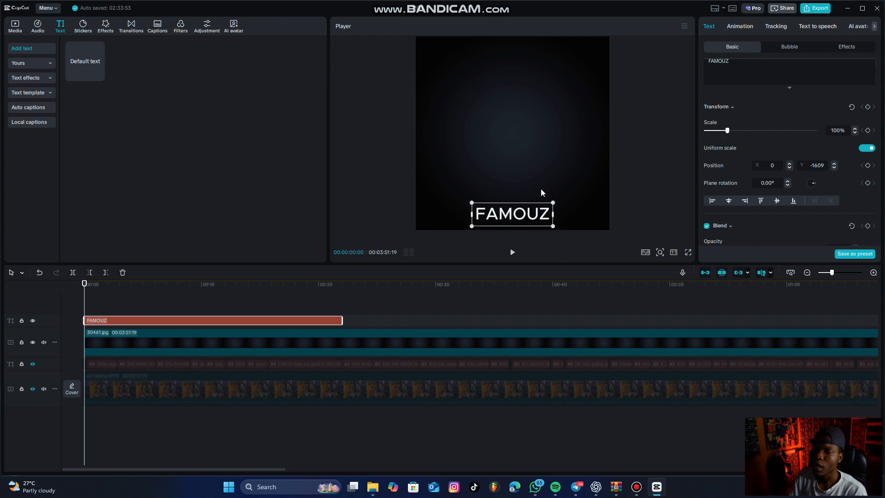
Scale the FAMOUZ text to 79% and place it near the frame's centre at X 0, Y -114.
{"action": "mouse_move", "coordinate": [554, 206]}
{"action": "left_mouse_down"}
{"action": "mouse_move", "coordinate": [500, 245]}
{"action": "mouse_move", "coordinate": [584, 154]}
{"action": "mouse_move", "coordinate": [529, 192]}
{"action": "mouse_move", "coordinate": [554, 192]}
{"action": "left_mouse_up"}
{"action": "left_click_drag", "start_coordinate": [525, 215], "coordinate": [533, 150]}
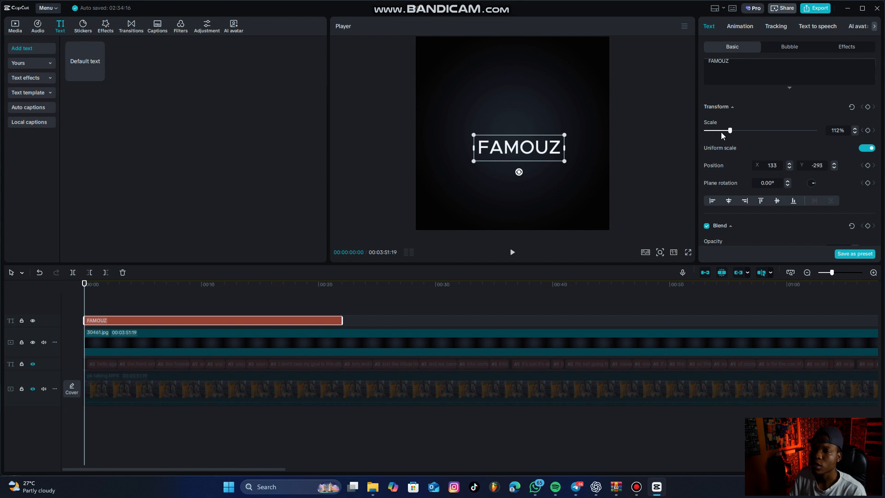
{"action": "mouse_move", "coordinate": [721, 131]}
{"action": "left_mouse_down"}
{"action": "mouse_move", "coordinate": [706, 131]}
{"action": "mouse_move", "coordinate": [722, 131]}
{"action": "left_mouse_up"}
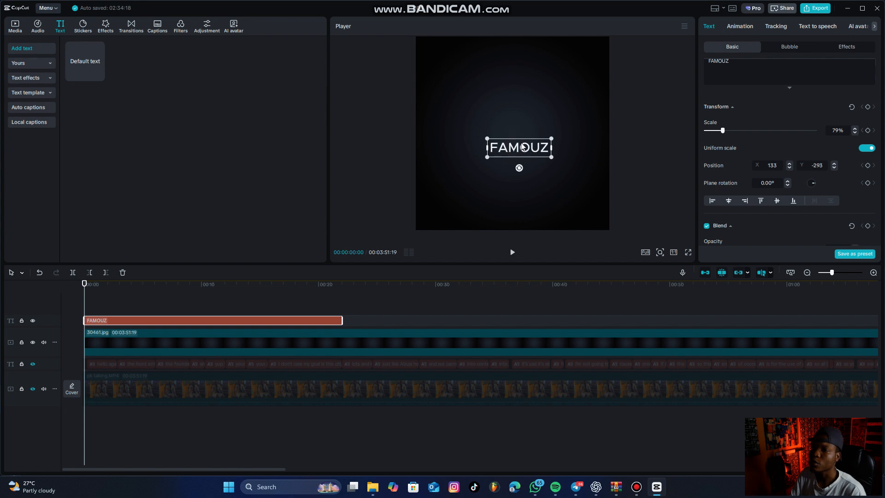
{"action": "left_click", "coordinate": [515, 126]}
{"action": "key", "text": "ctrl+z"}
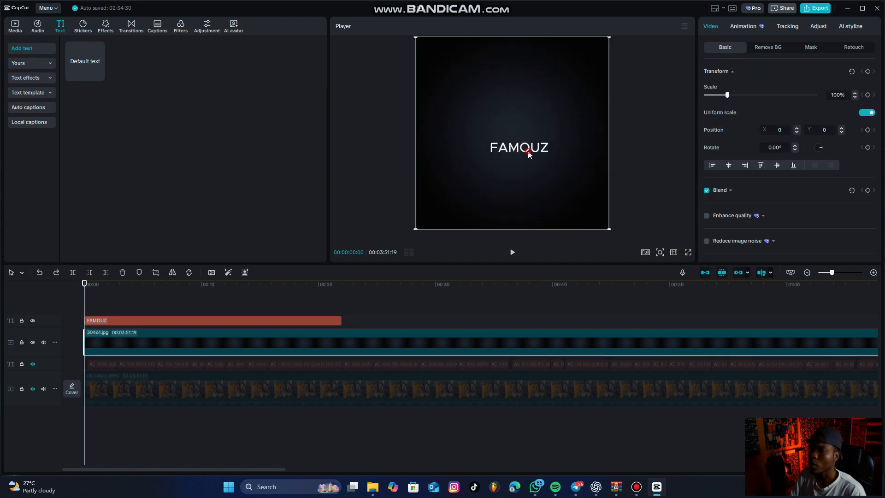
{"action": "left_click", "coordinate": [532, 149]}
{"action": "mouse_move", "coordinate": [526, 155]}
{"action": "left_mouse_down"}
{"action": "mouse_move", "coordinate": [526, 128]}
{"action": "mouse_move", "coordinate": [519, 143]}
{"action": "left_mouse_up"}
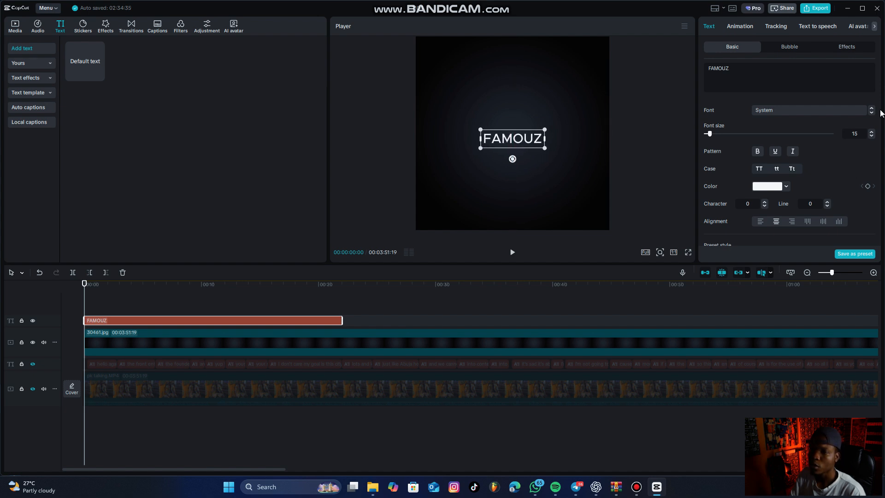
Add a position keyframe to the FAMOUZ text at the start and move the text to the frame's bottom at 00:00:01:05.
{"action": "scroll", "coordinate": [854, 140], "scroll_direction": "down", "scroll_amount": 3}
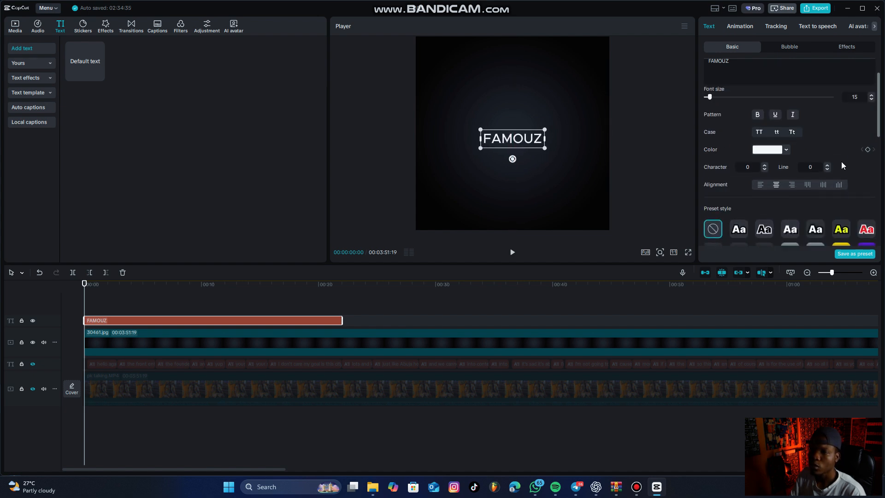
{"action": "scroll", "coordinate": [841, 161], "scroll_direction": "down", "scroll_amount": 10}
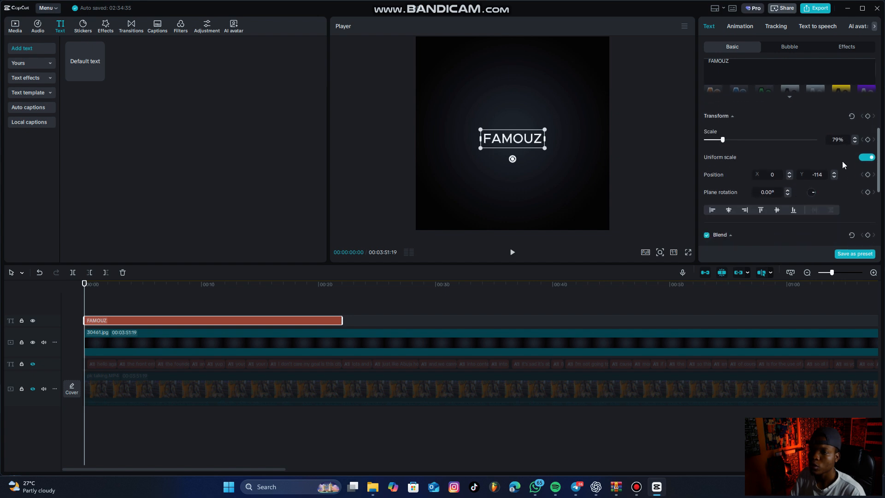
{"action": "left_click", "coordinate": [867, 175]}
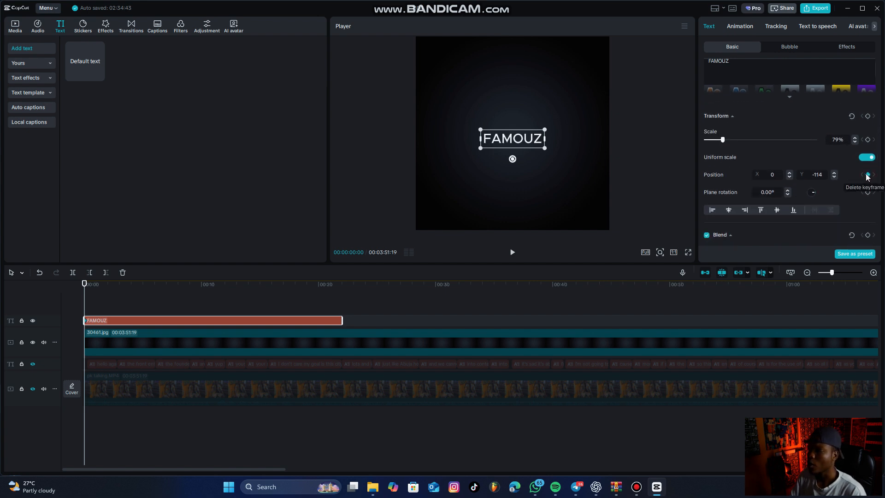
{"action": "mouse_move", "coordinate": [85, 285]}
{"action": "left_mouse_down"}
{"action": "mouse_move", "coordinate": [110, 291]}
{"action": "mouse_move", "coordinate": [97, 286]}
{"action": "left_mouse_up"}
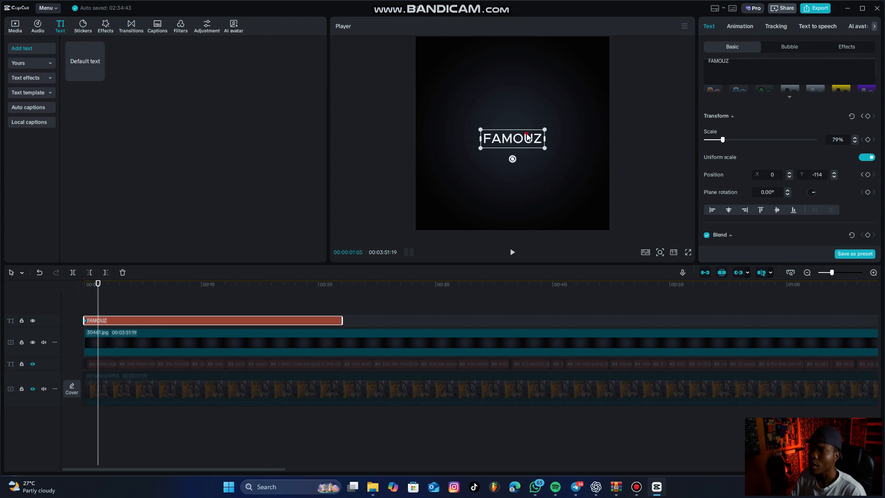
{"action": "left_click_drag", "start_coordinate": [527, 137], "coordinate": [529, 211]}
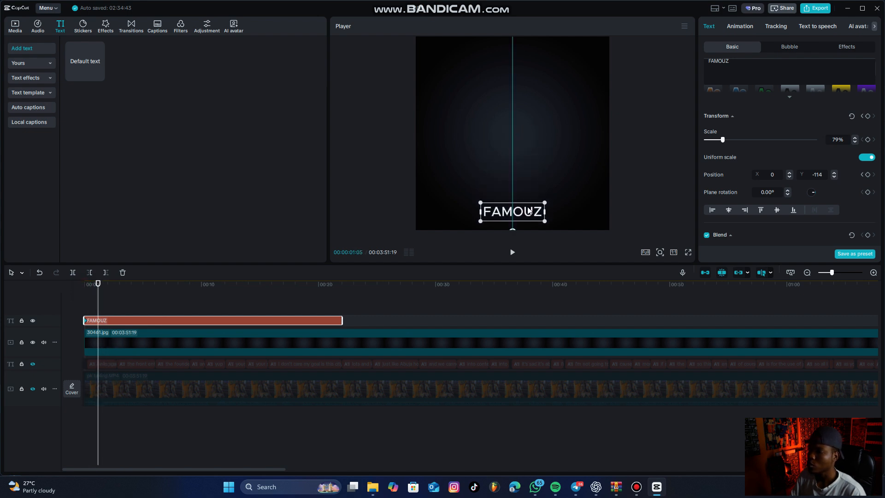
Play the FAMOUZ text's position animation from the start, then return the playhead to the beginning of the timeline.
{"action": "left_click_drag", "start_coordinate": [97, 284], "coordinate": [60, 287]}
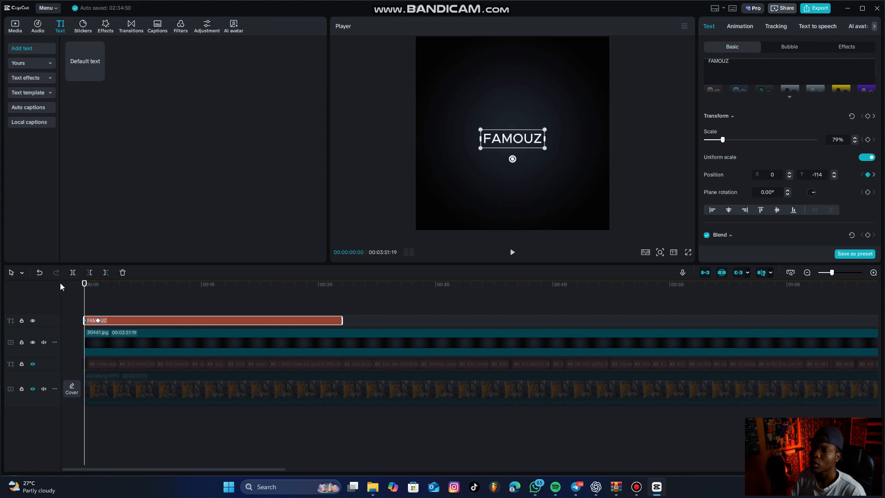
{"action": "key", "text": "space"}
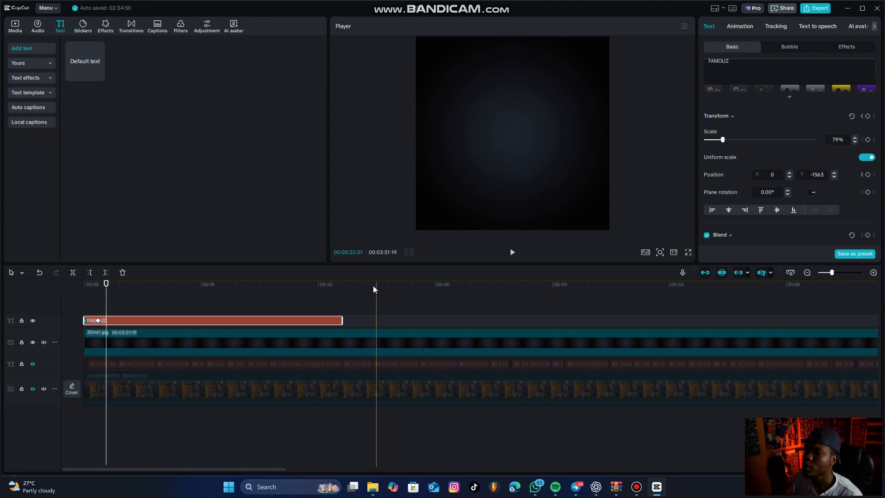
{"action": "left_click", "coordinate": [86, 303]}
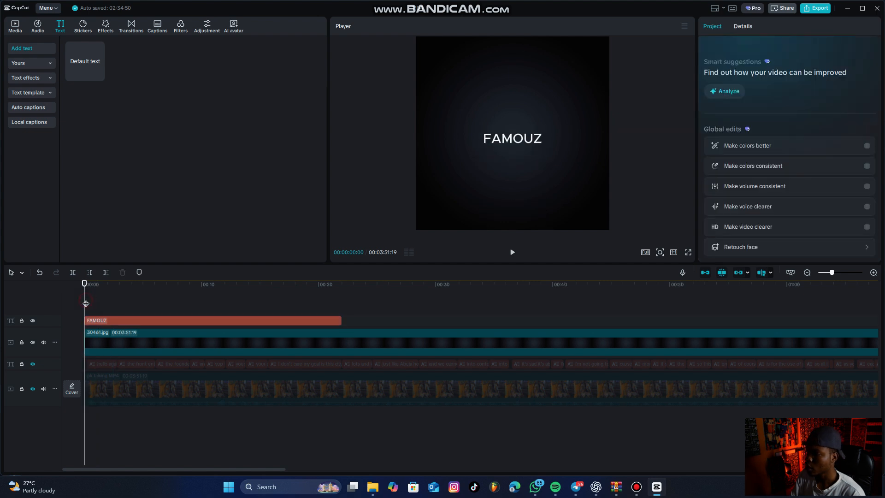
Undo the FAMOUZ text's position keyframes and 79% scaling, and place the text near the frame's centre at about X 78, Y 0.
{"action": "left_click", "coordinate": [103, 321]}
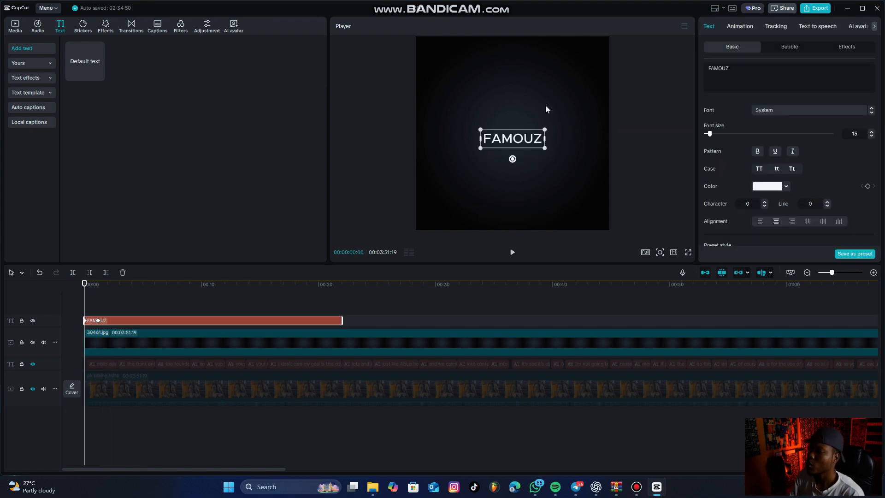
{"action": "key", "text": "ctrl+z"}
{"action": "key", "text": "ctrl+z"}
{"action": "key", "text": "ctrl+z"}
{"action": "mouse_move", "coordinate": [520, 144]}
{"action": "left_mouse_down"}
{"action": "mouse_move", "coordinate": [515, 117]}
{"action": "mouse_move", "coordinate": [525, 141]}
{"action": "mouse_move", "coordinate": [540, 135]}
{"action": "mouse_move", "coordinate": [518, 137]}
{"action": "left_mouse_up"}
{"action": "left_click", "coordinate": [522, 139]}
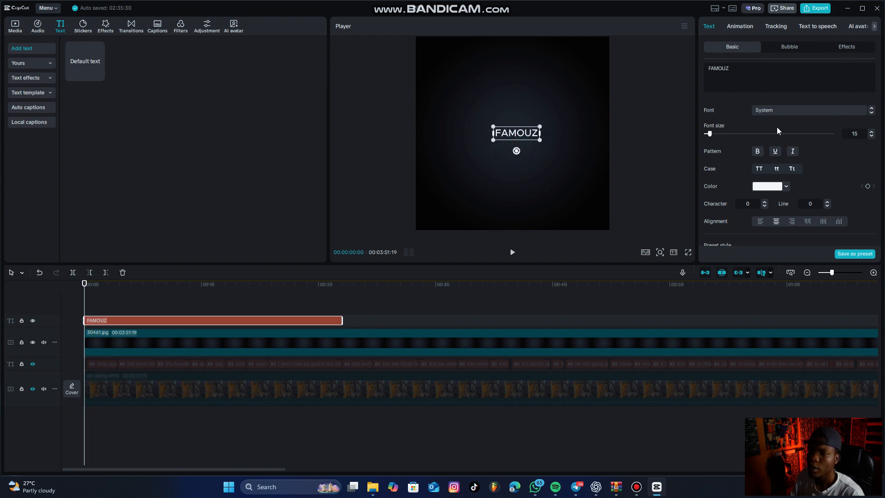
Add a scale keyframe to the FAMOUZ text at the start of the timeline with the scale at 57%.
{"action": "scroll", "coordinate": [813, 145], "scroll_direction": "down", "scroll_amount": 2}
{"action": "scroll", "coordinate": [811, 148], "scroll_direction": "up", "scroll_amount": 2}
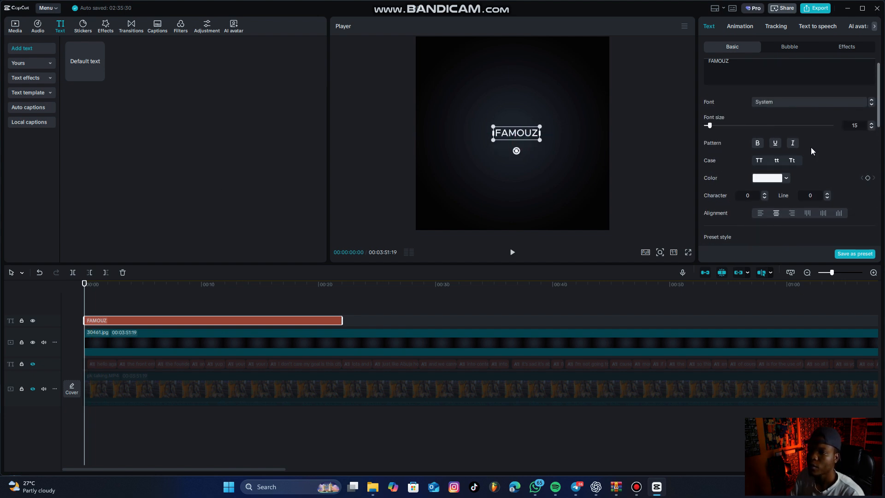
{"action": "scroll", "coordinate": [758, 145], "scroll_direction": "down", "scroll_amount": 5}
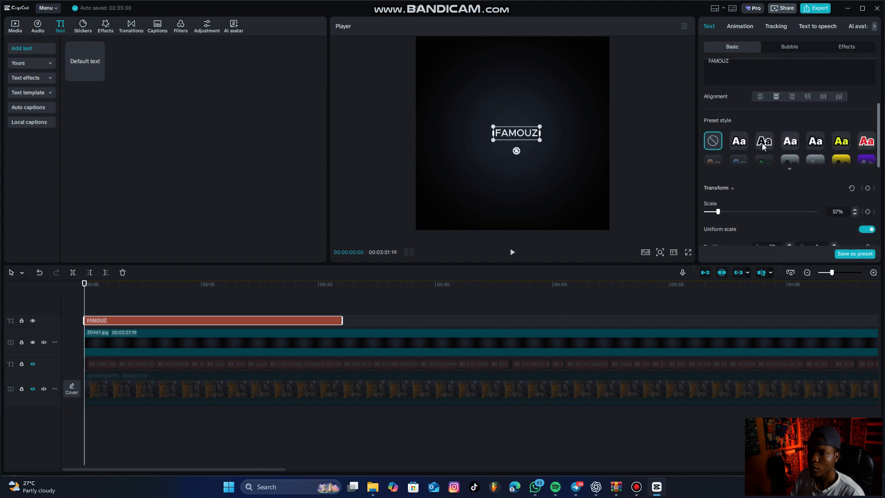
{"action": "scroll", "coordinate": [779, 138], "scroll_direction": "up", "scroll_amount": 1}
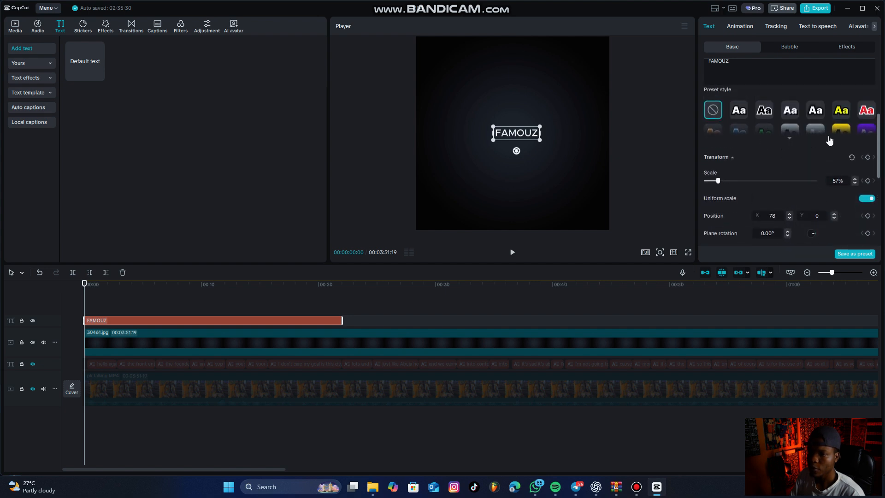
{"action": "left_click", "coordinate": [868, 183]}
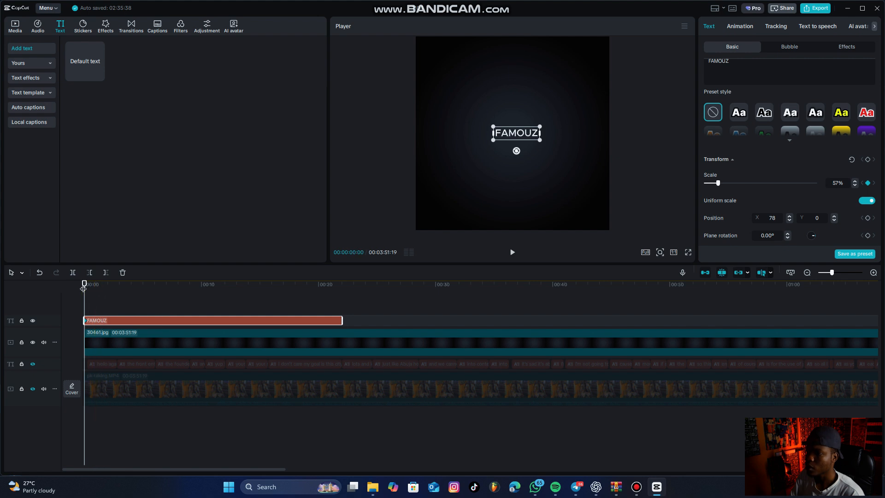
At 00:00:01:00, enlarge the FAMOUZ text to about 82% to create the second scale keyframe.
{"action": "left_click_drag", "start_coordinate": [85, 284], "coordinate": [95, 286]}
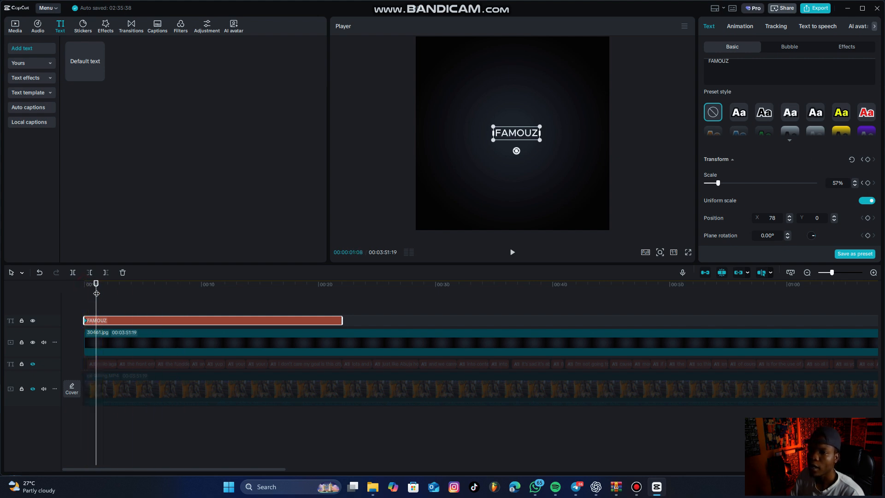
{"action": "left_click", "coordinate": [868, 183]}
{"action": "key", "text": "ctrl+z"}
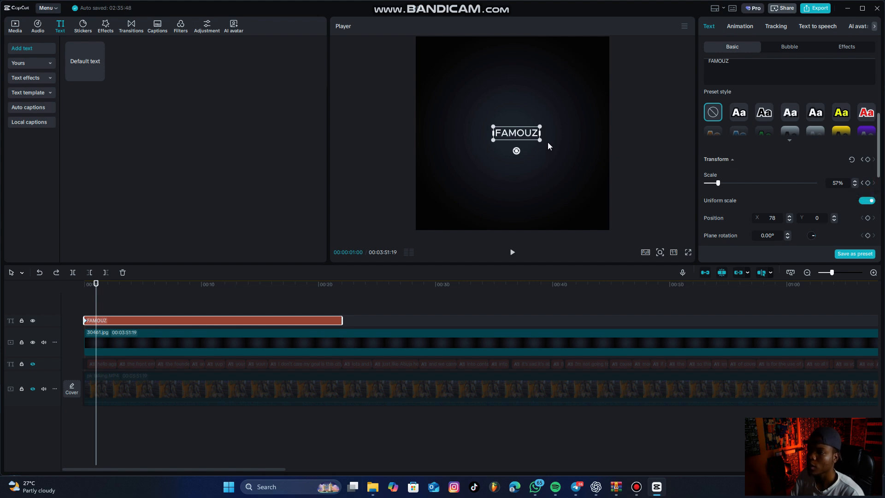
{"action": "left_click_drag", "start_coordinate": [544, 123], "coordinate": [552, 108]}
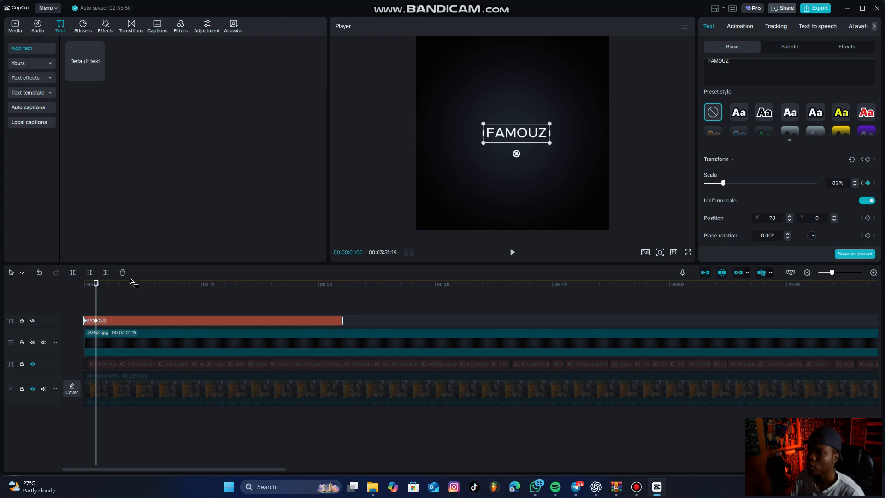
Play the FAMOUZ text's scale animation from the start of the timeline to check how it grows.
{"action": "left_click_drag", "start_coordinate": [120, 284], "coordinate": [70, 282]}
{"action": "key", "text": "space"}
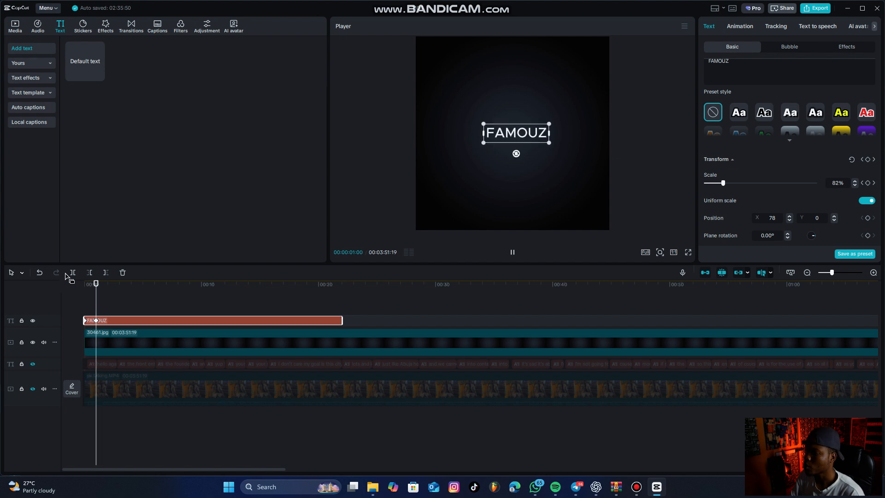
{"action": "key", "text": "space"}
{"action": "scroll", "coordinate": [92, 342], "scroll_direction": "up", "scroll_amount": 5}
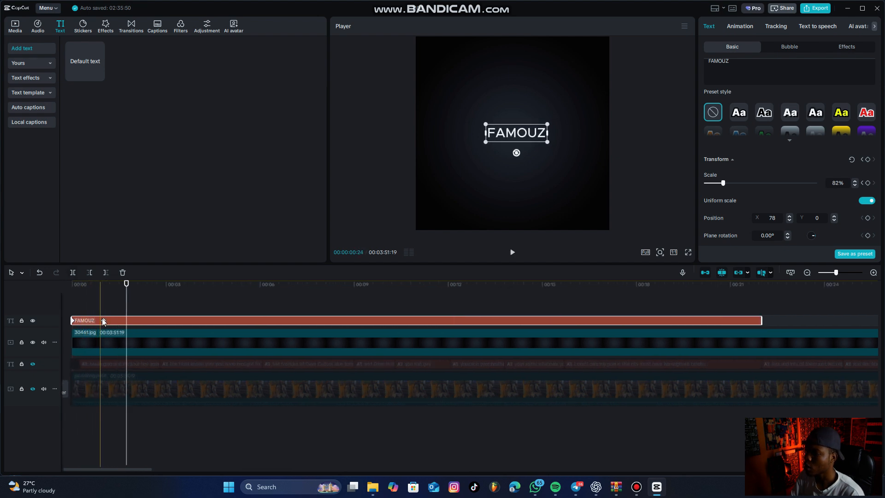
{"action": "left_click", "coordinate": [100, 321]}
{"action": "left_click", "coordinate": [61, 298]}
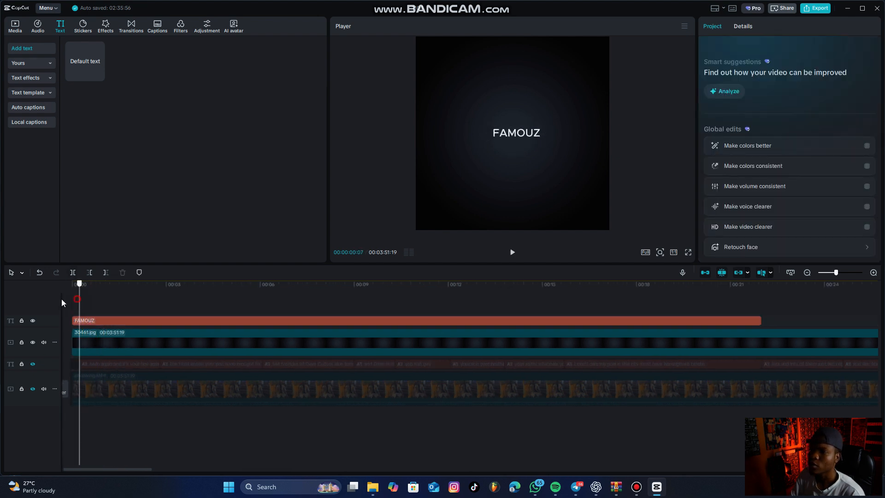
{"action": "key", "text": "space"}
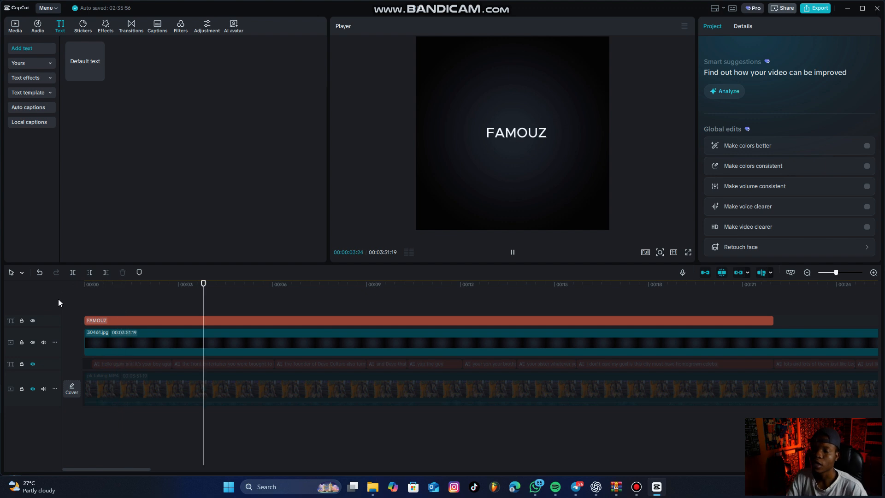
{"action": "key", "text": "space"}
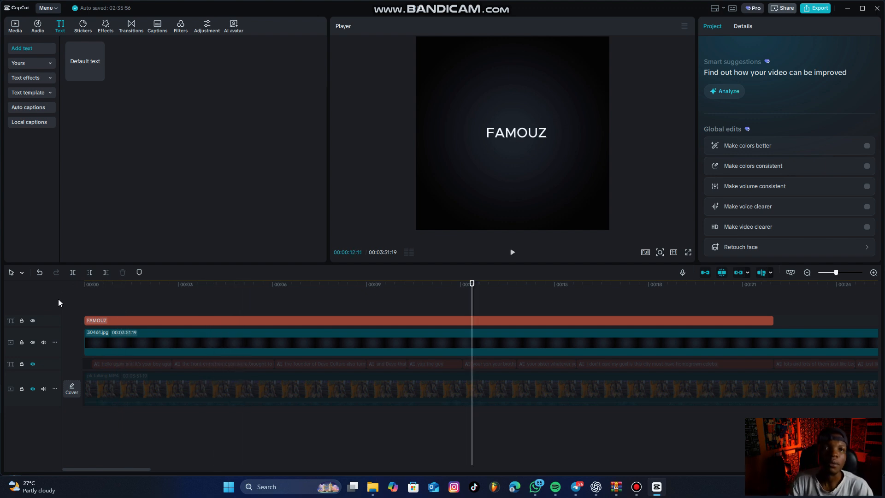